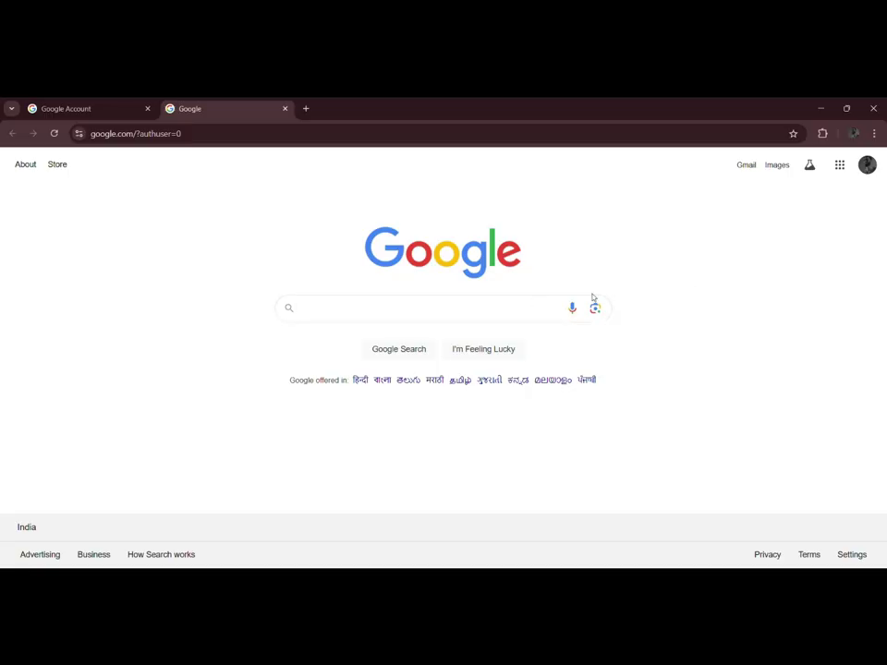
# Search Google for 'gamma ai' and open the Gamma site at gamma.app
pyautogui.click(485, 310)
pyautogui.write('g')
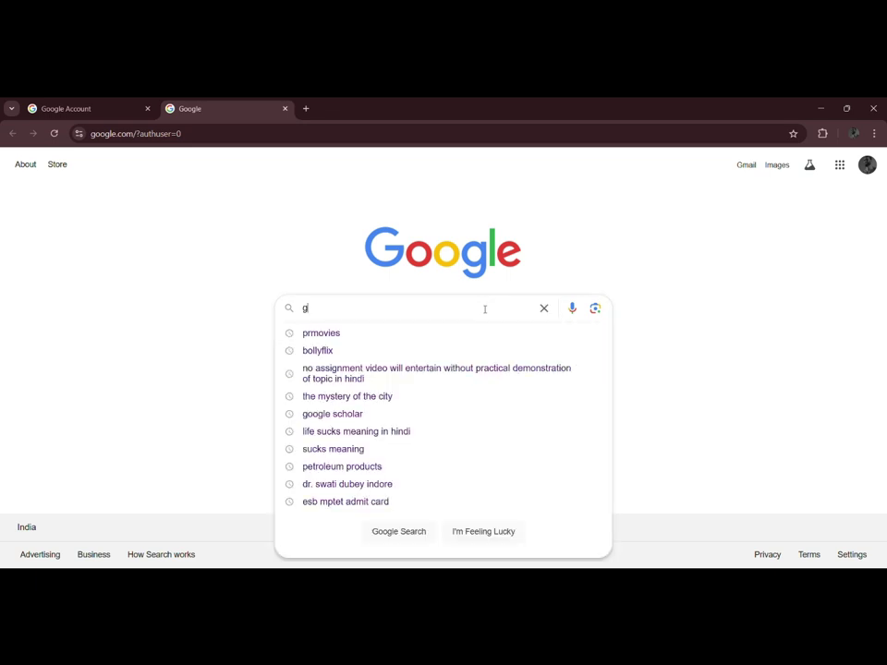
pyautogui.write('amma')
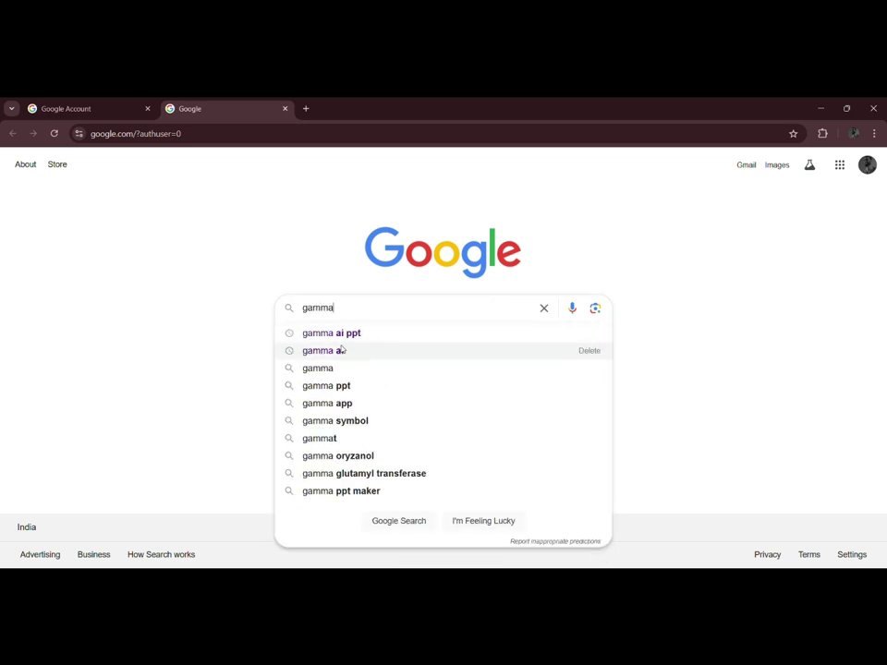
pyautogui.click(339, 352)
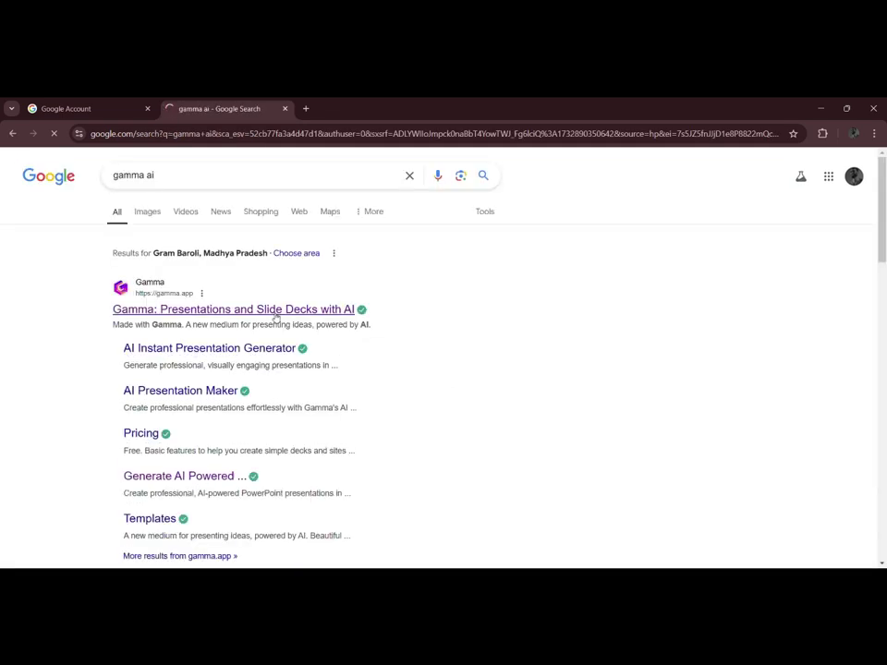
pyautogui.click(274, 316)
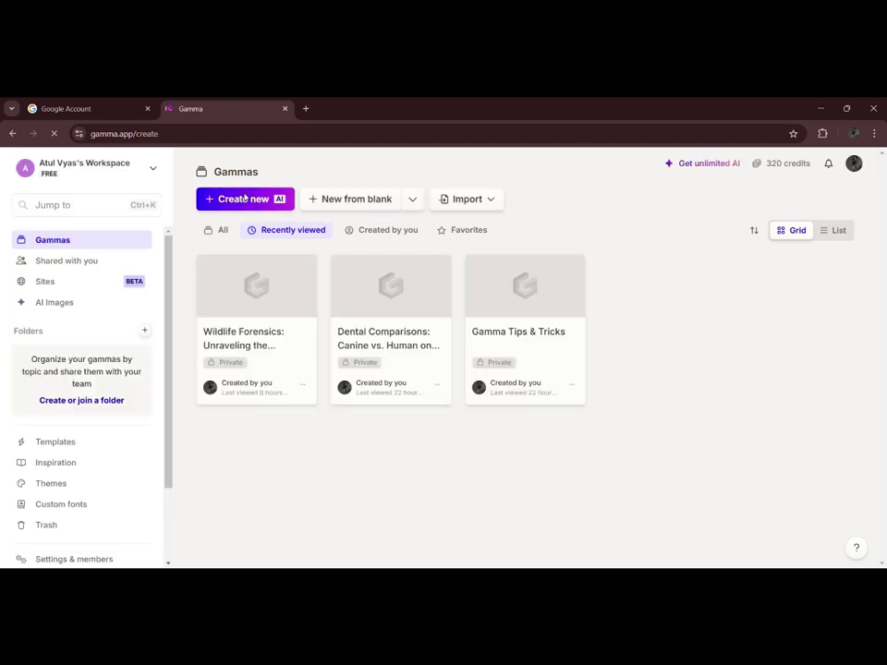
# Create a new generated Gamma from the prompt 'wildlife forensic' and generate its outline
pyautogui.click(247, 197)
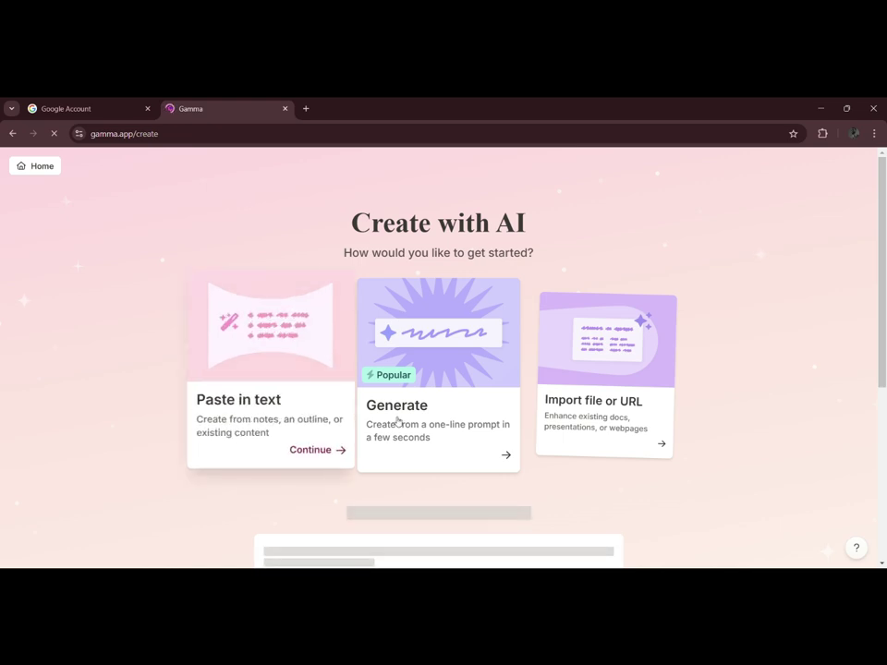
pyautogui.click(479, 450)
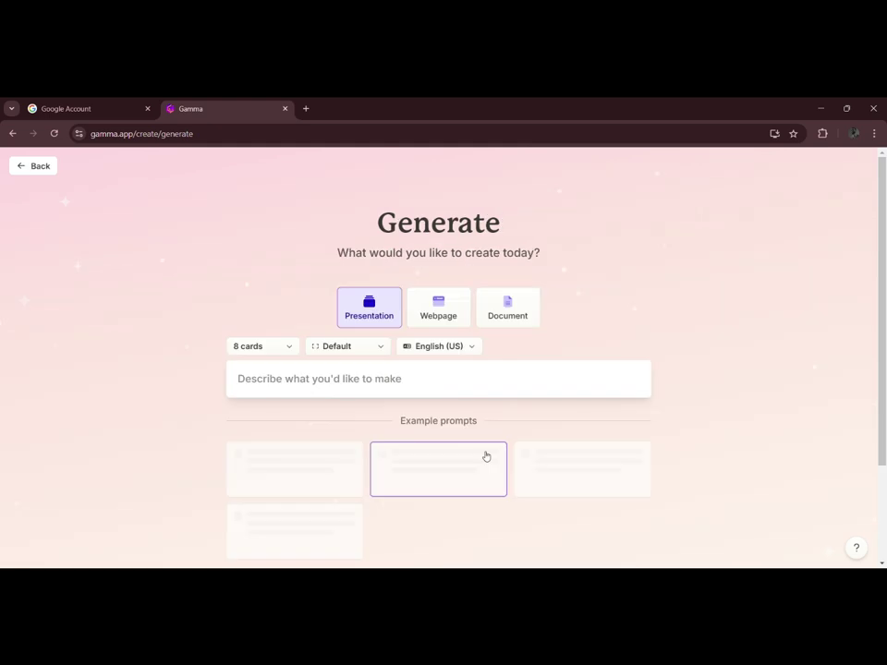
pyautogui.click(415, 390)
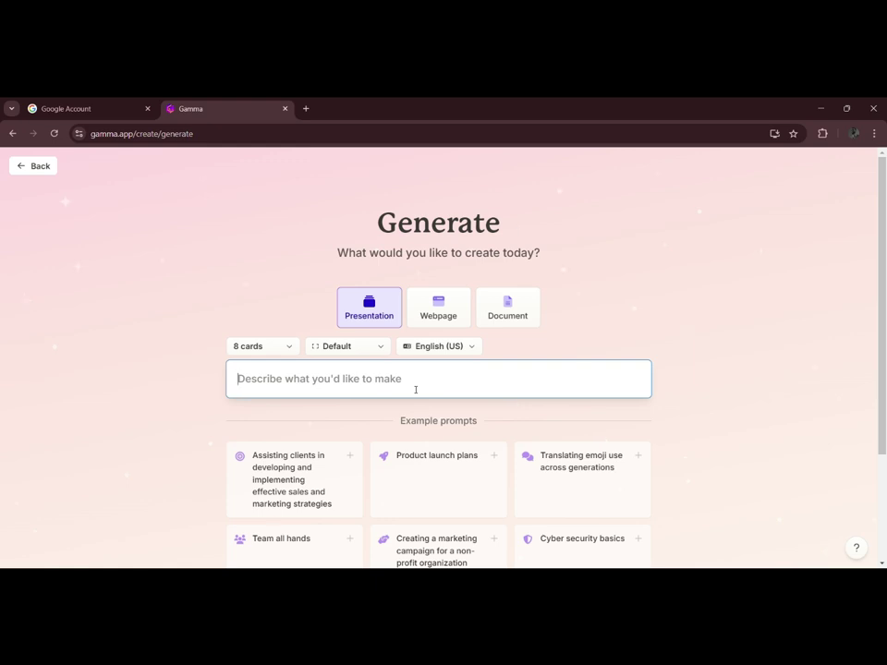
pyautogui.write('wildlife forensic')
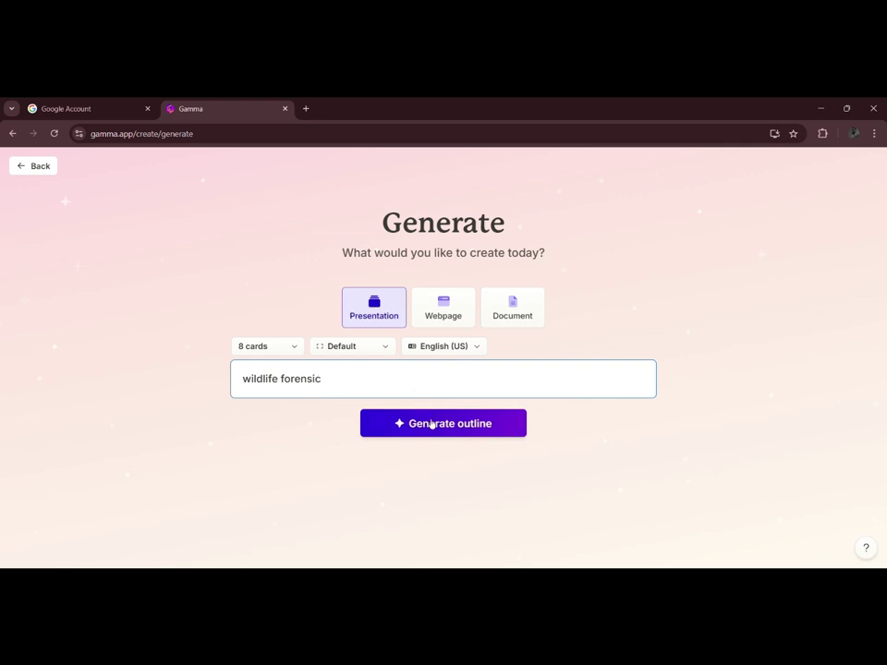
pyautogui.click(436, 431)
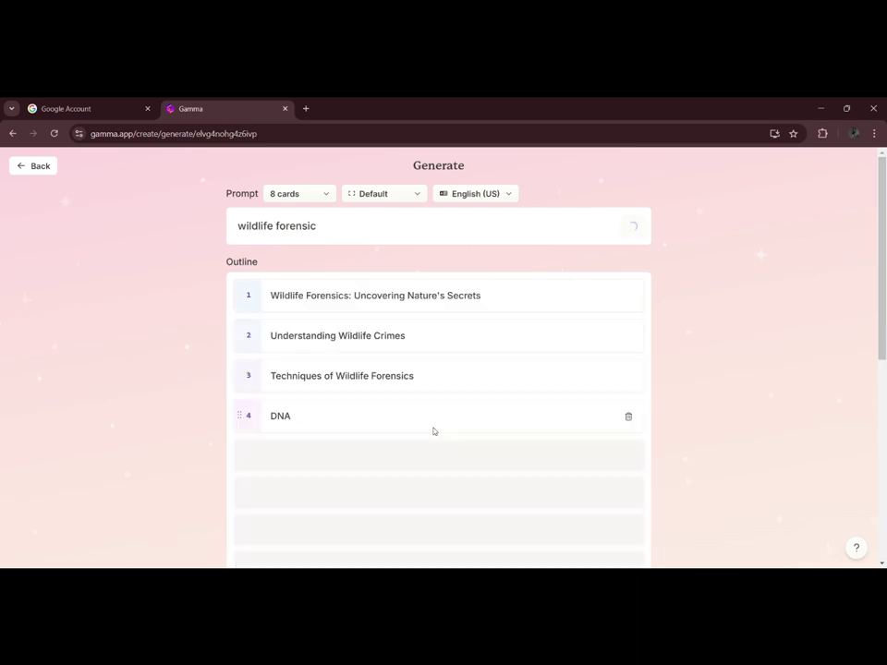
# Review the finished eight-card wildlife forensics outline and append a blank ninth card
pyautogui.scroll(-2, 434, 430)
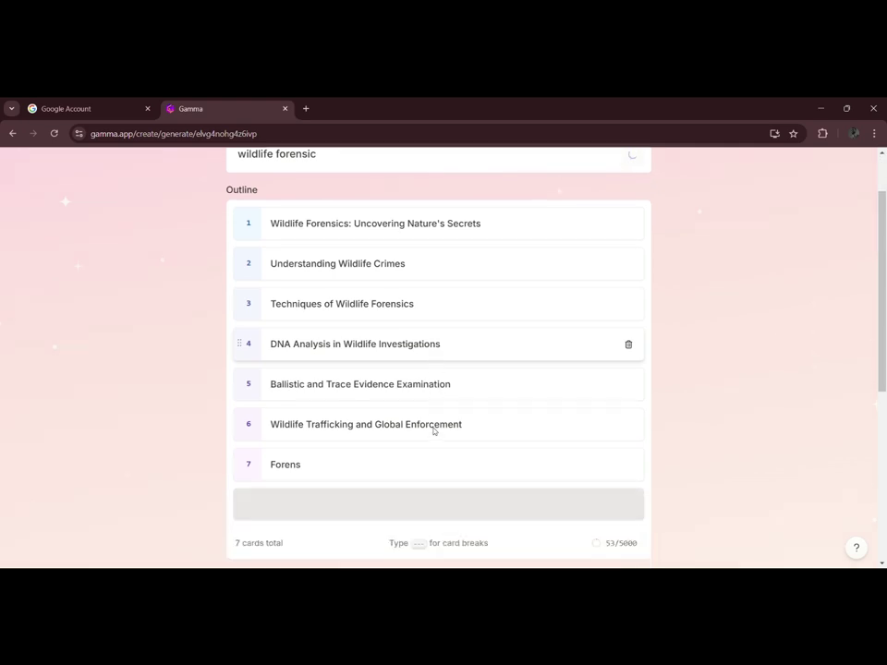
pyautogui.scroll(1, 434, 431)
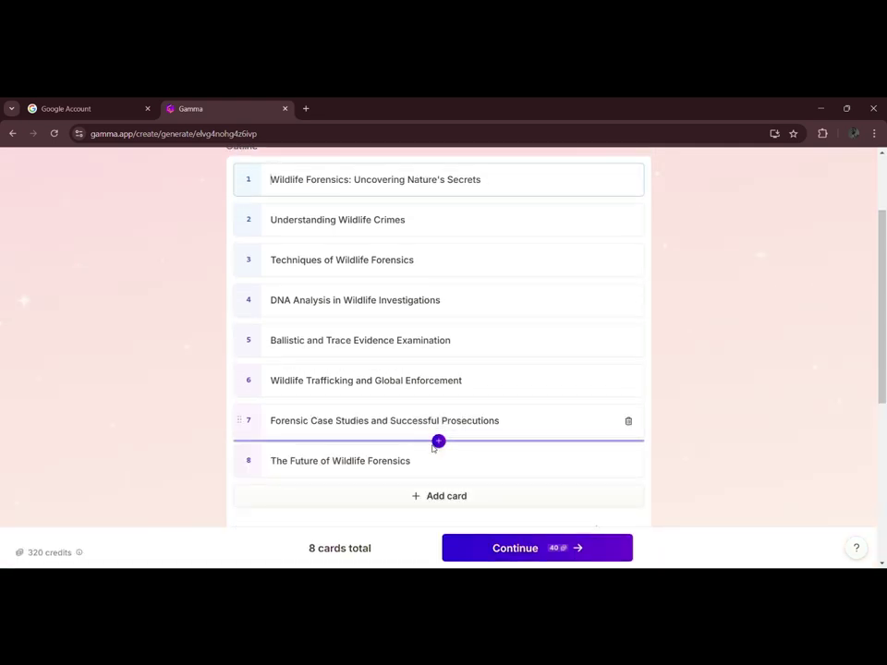
pyautogui.scroll(-2, 434, 440)
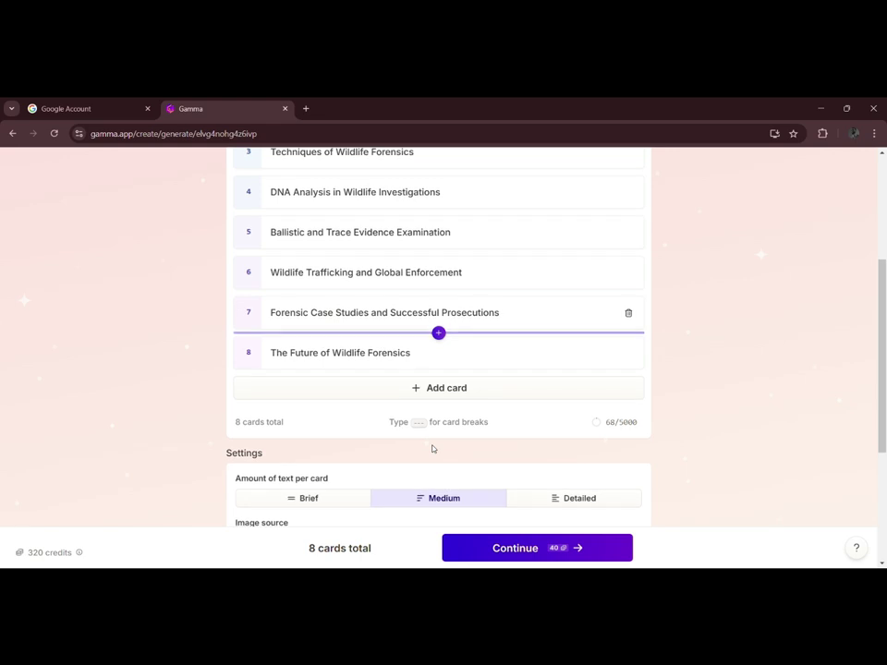
pyautogui.click(427, 390)
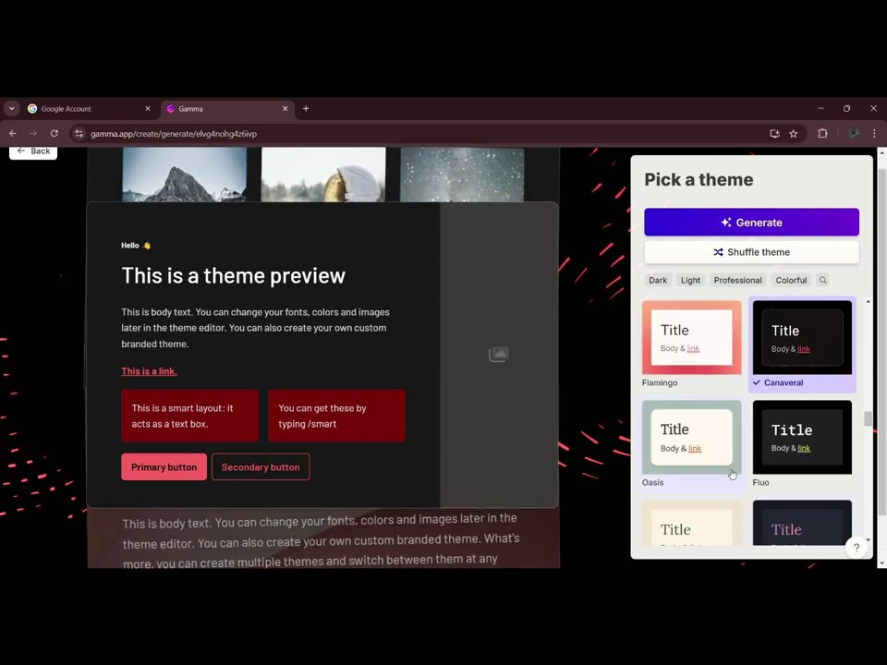
# Apply the light Oasis theme and start generating the deck
pyautogui.scroll(-1, 789, 452)
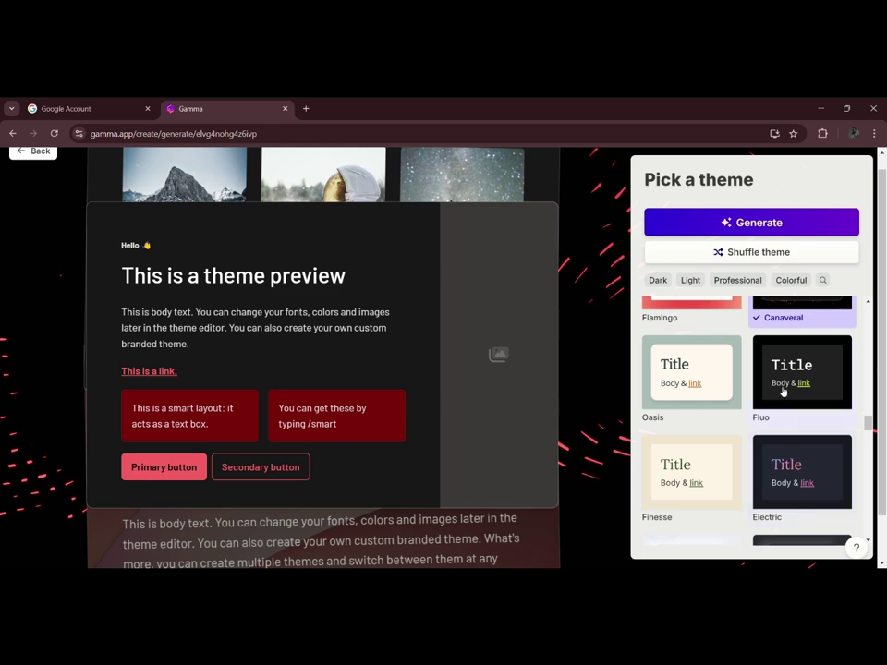
pyautogui.click(709, 374)
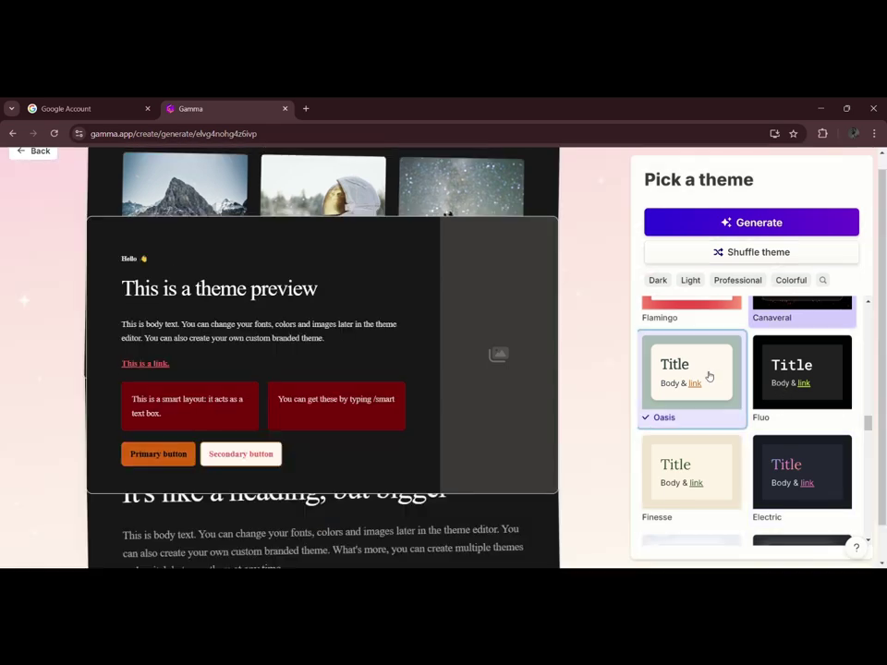
pyautogui.click(746, 222)
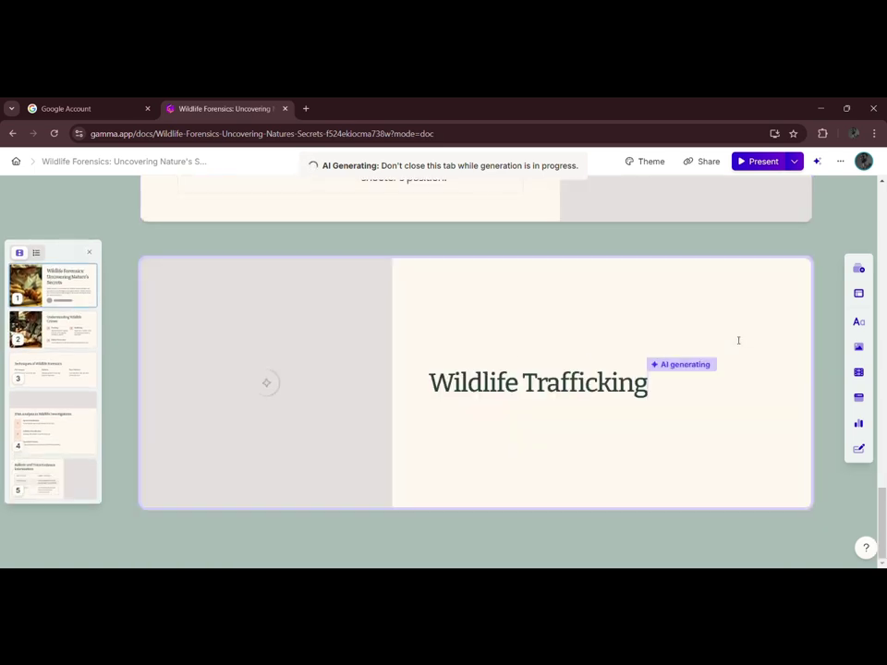
# Scroll back up through the generated Wildlife Forensics deck to its title card
pyautogui.scroll(4, 736, 340)
pyautogui.scroll(12, 736, 340)
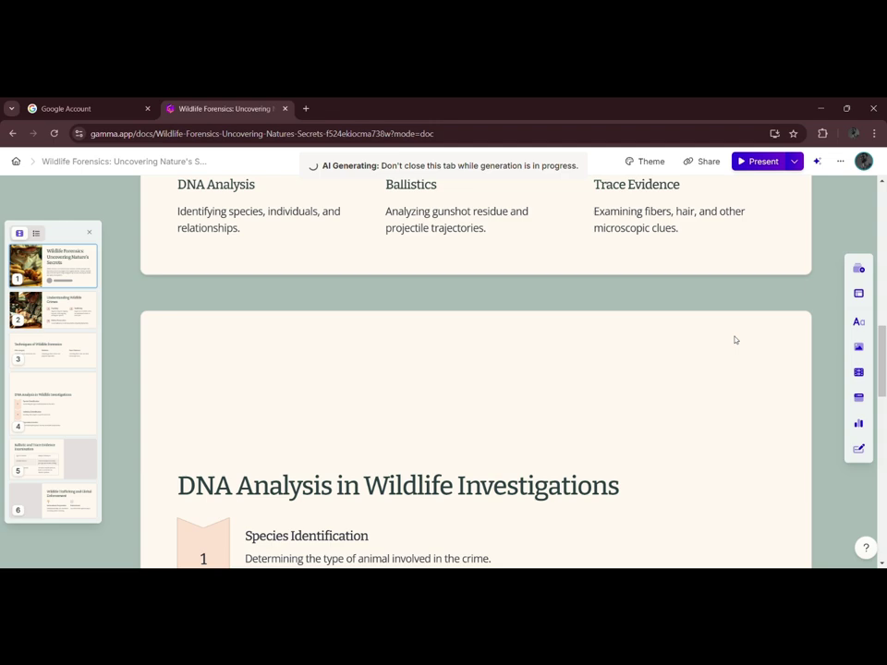
pyautogui.scroll(3, 736, 340)
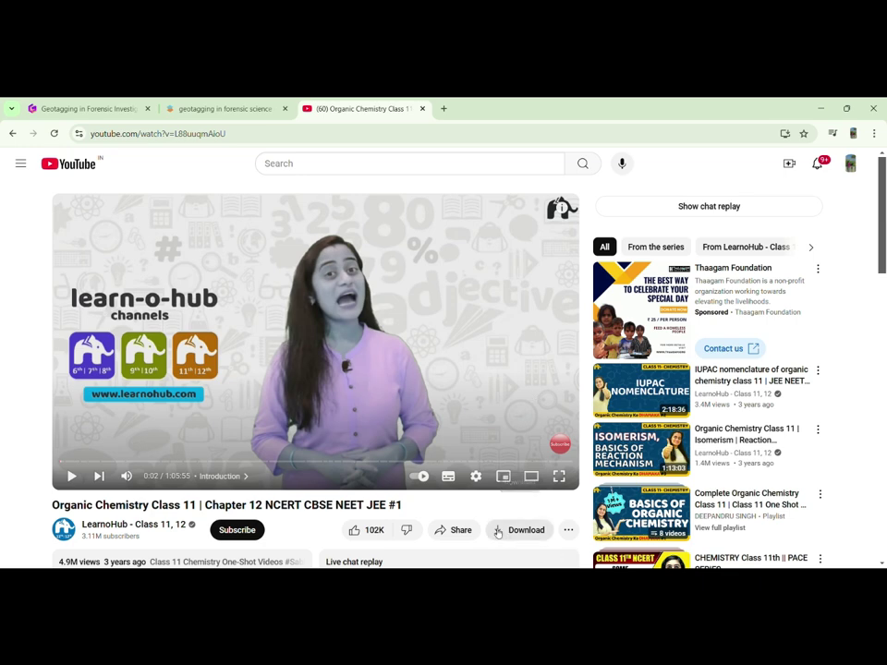
# Copy the youtu.be share link of the Organic Chemistry Class 11 video
pyautogui.click(465, 531)
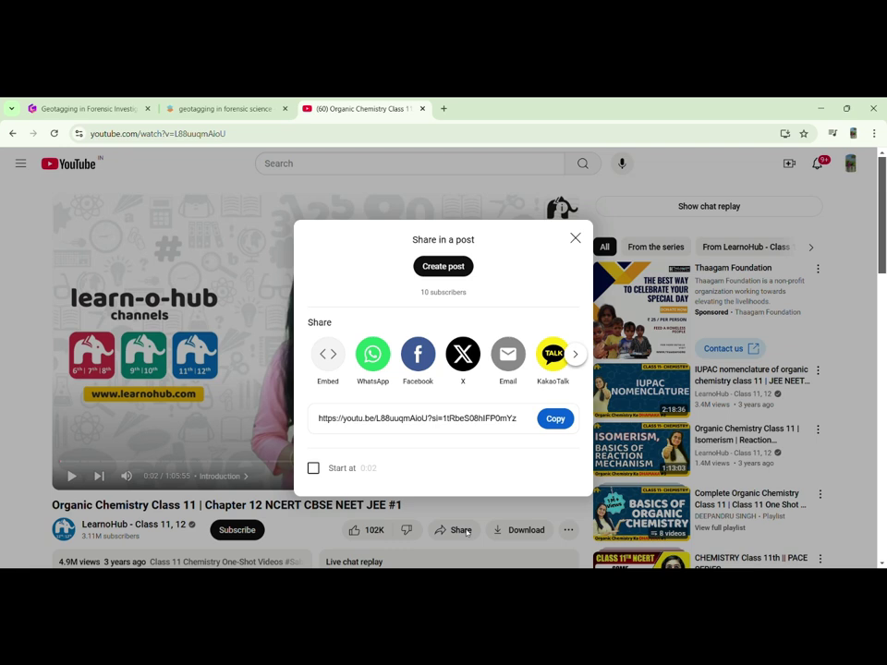
pyautogui.click(555, 418)
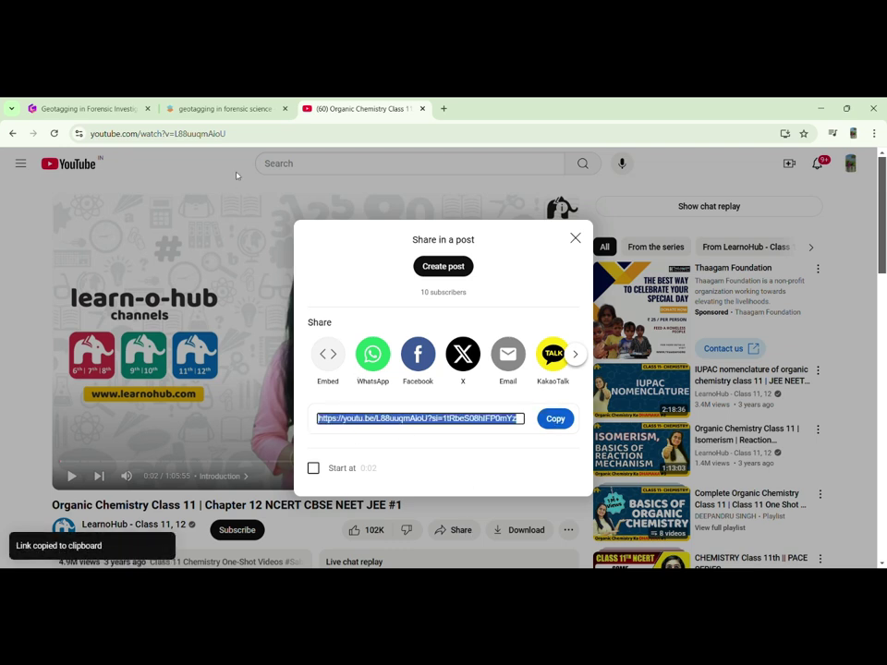
# In a new tab, search Google for 'notegpt' and reach the NoteGPT summarizer
pyautogui.click(445, 109)
pyautogui.write('NOT')
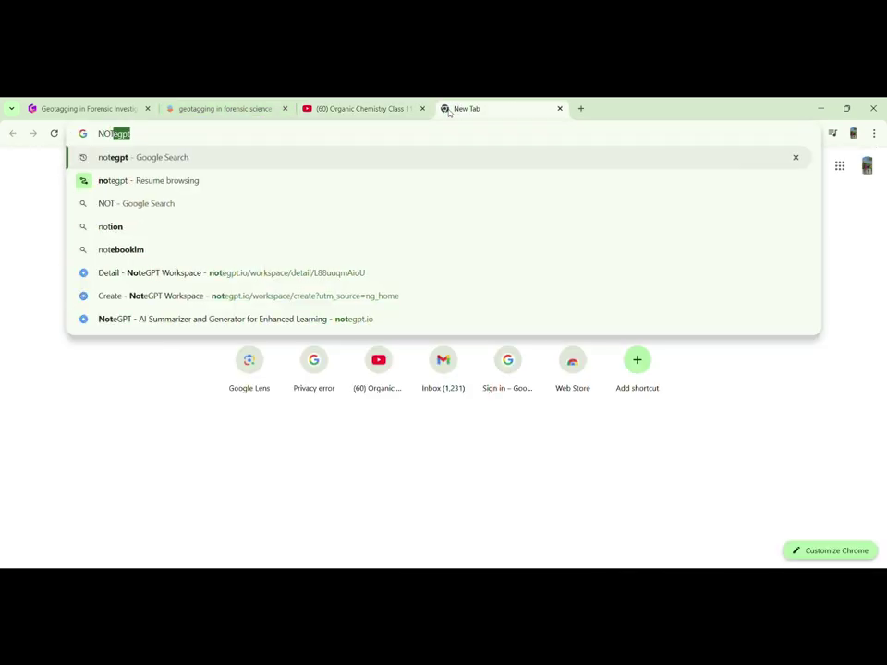
pyautogui.write('E')
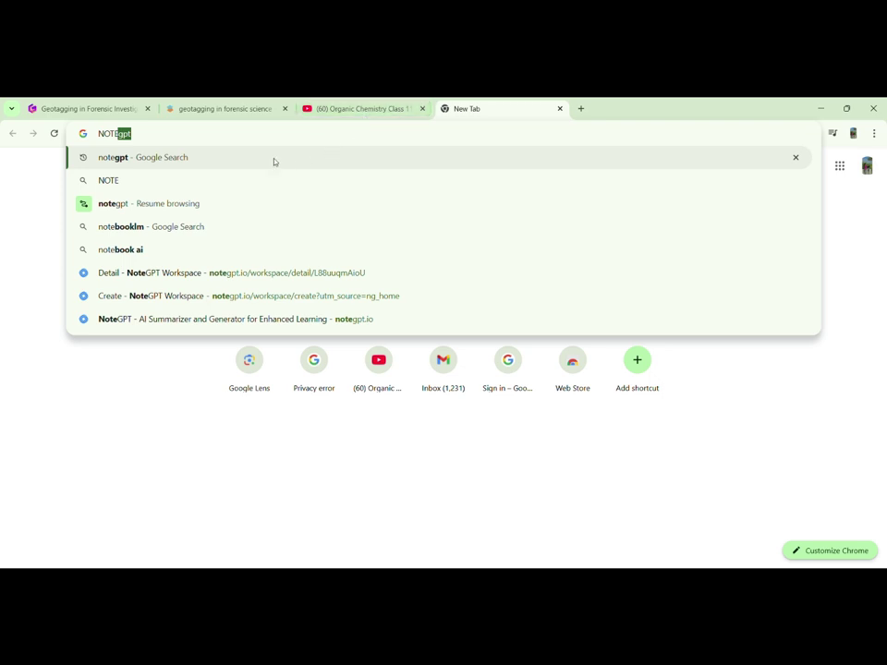
pyautogui.click(259, 159)
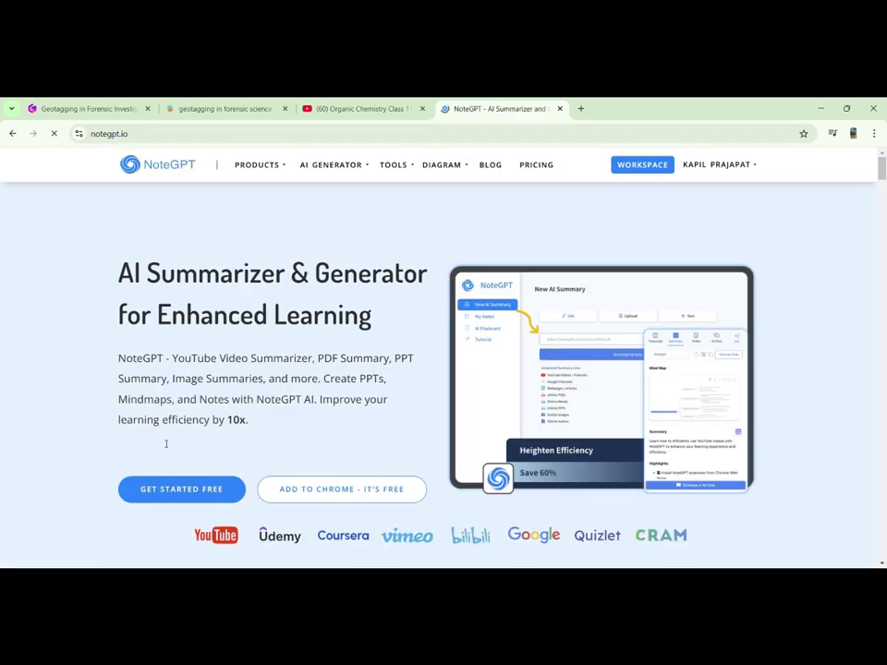
# Paste the copied YouTube link into NoteGPT and summarize the Organic Chemistry video
pyautogui.click(145, 514)
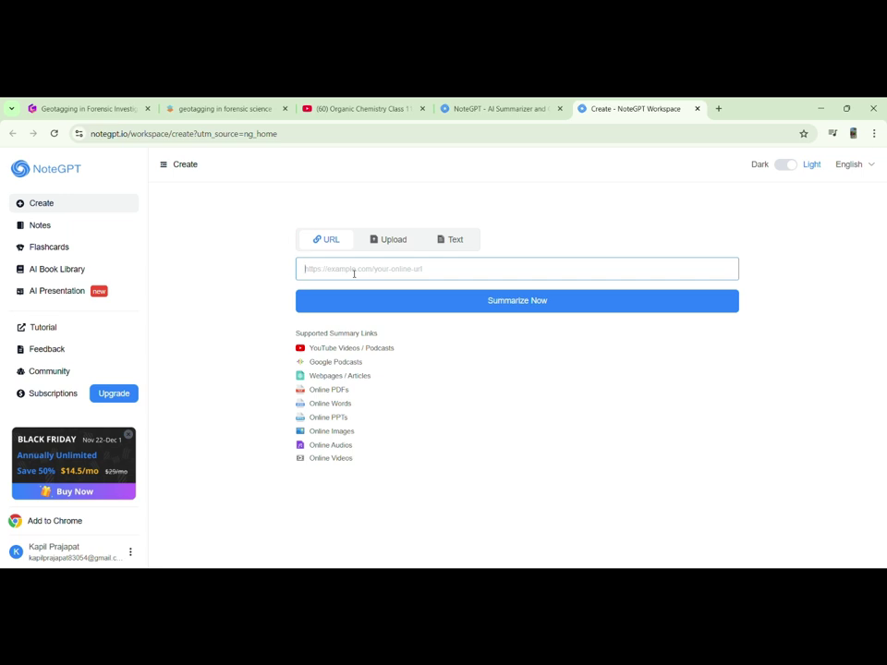
pyautogui.hotkey('ctrl', 'v')
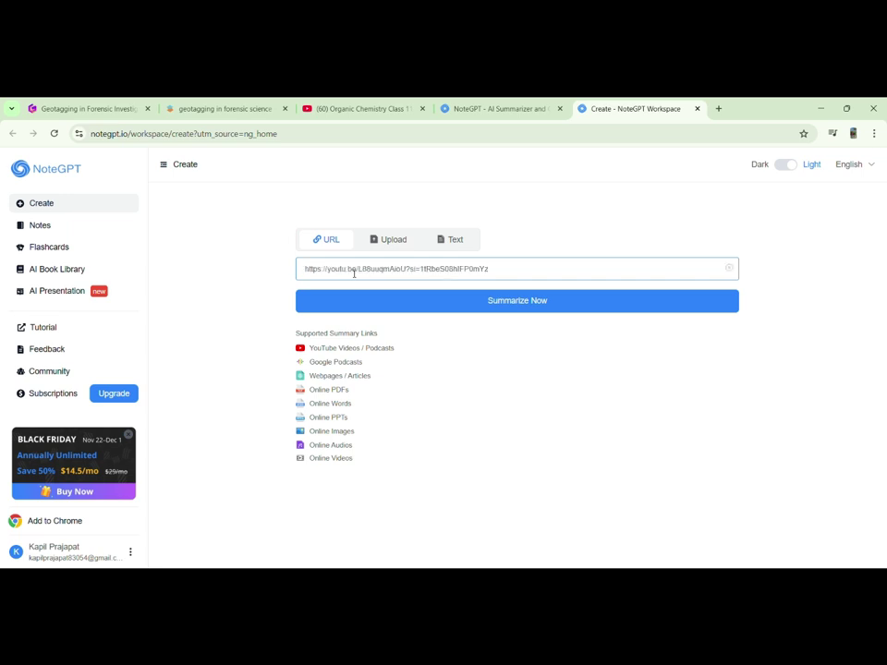
pyautogui.click(390, 302)
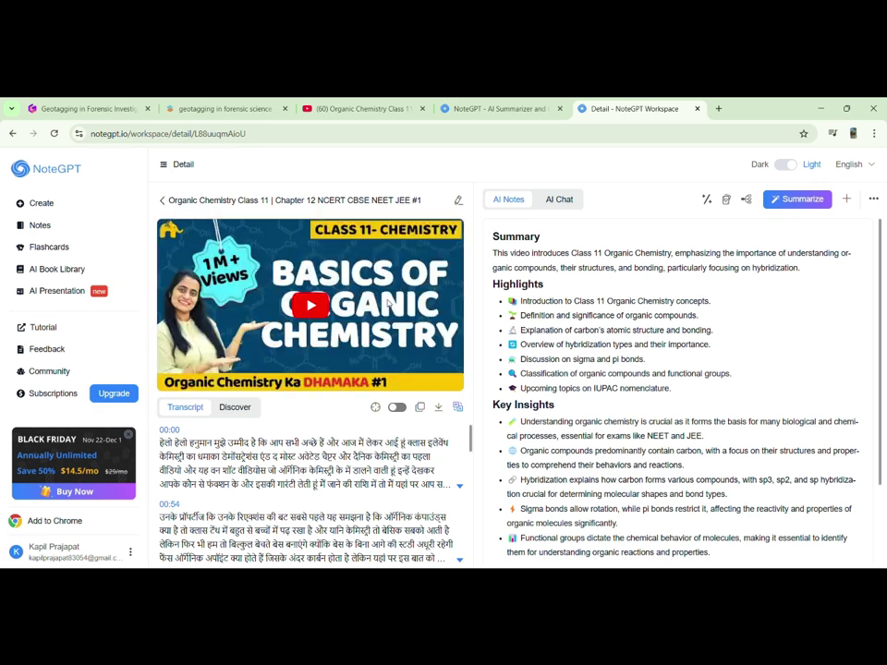
# Scroll through the video's AI notes summary and key insights
pyautogui.scroll(-3, 675, 287)
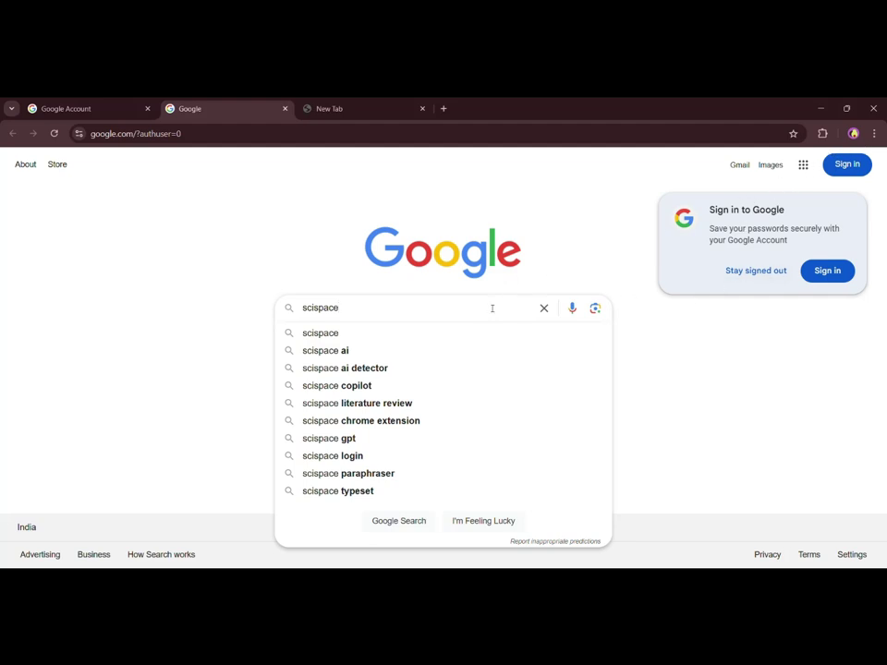
# Search Google for 'scispace' and open the SciSpace site at typeset.io
pyautogui.press('Return')
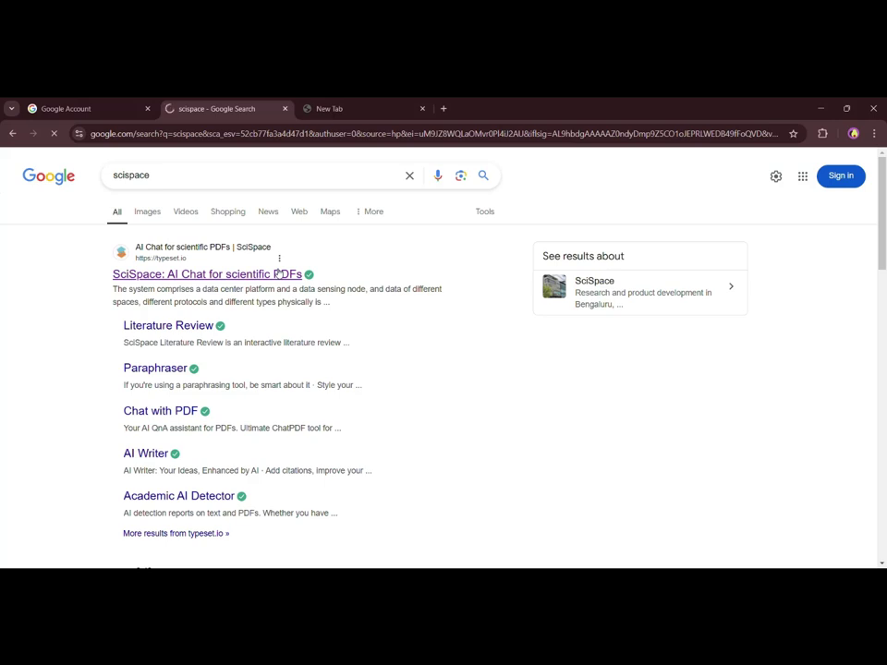
pyautogui.click(278, 274)
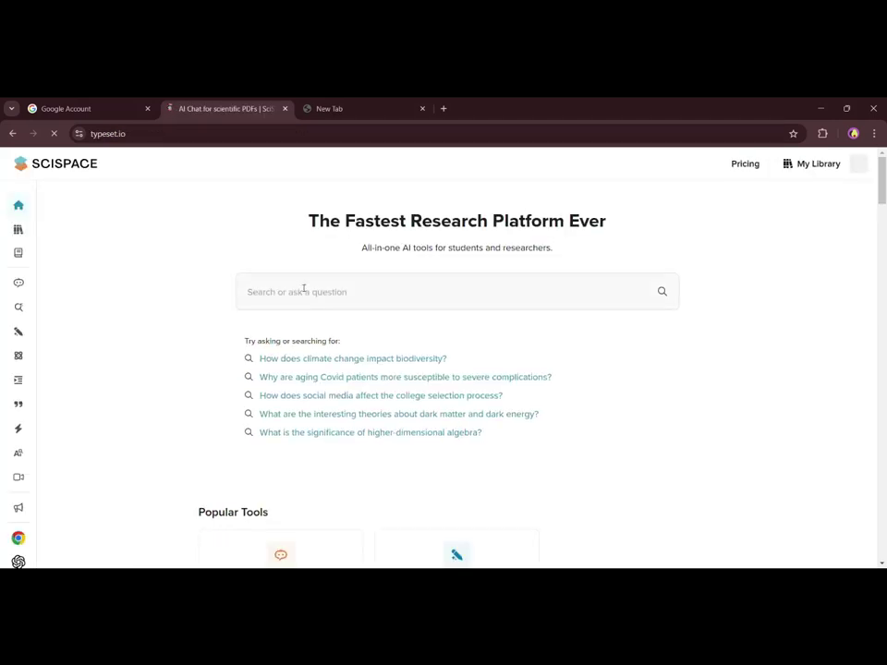
# Run a SciSpace search for 'geo tagging in forensic science'
pyautogui.click(309, 289)
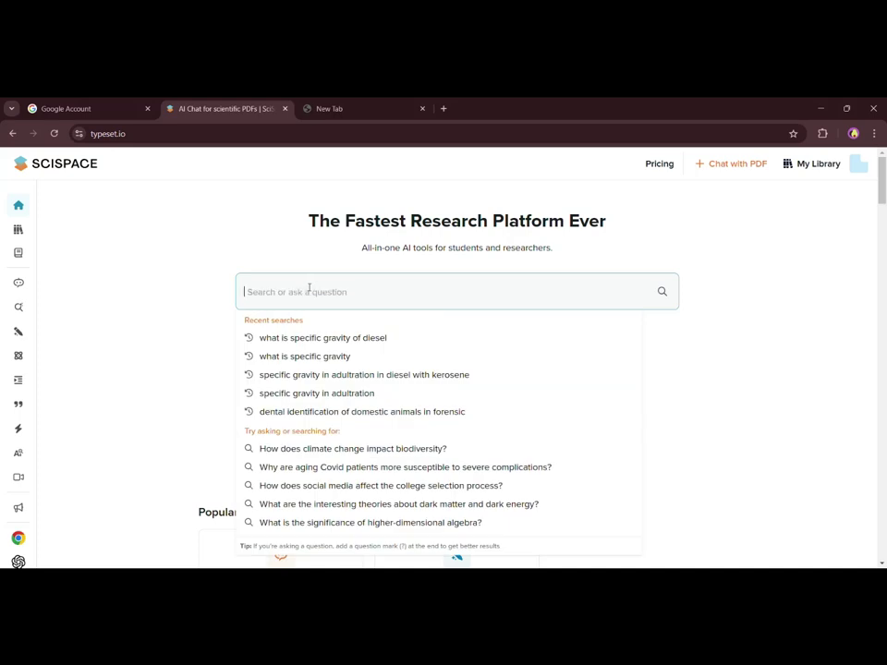
pyautogui.write('geo tagging')
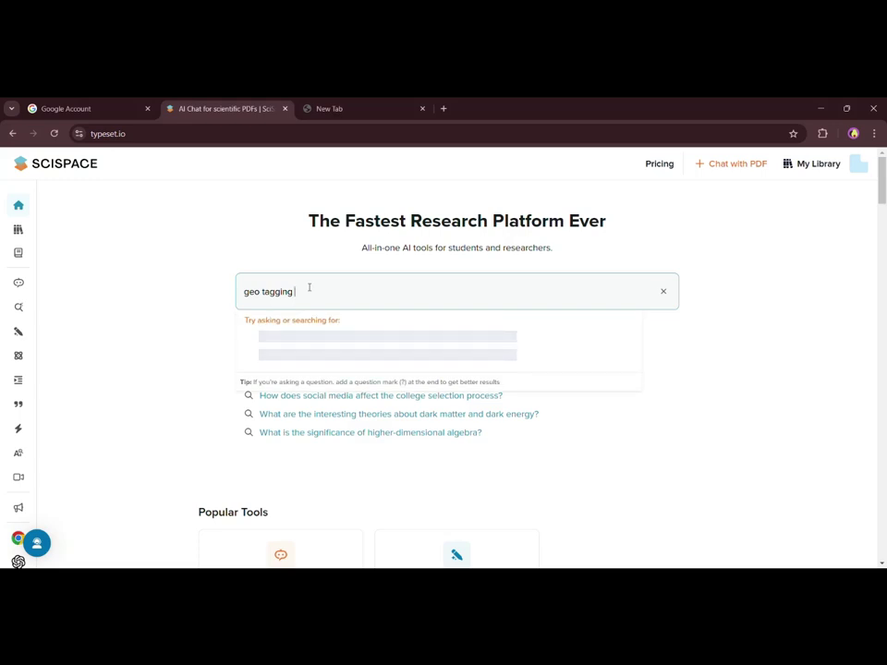
pyautogui.write(' in forensic science')
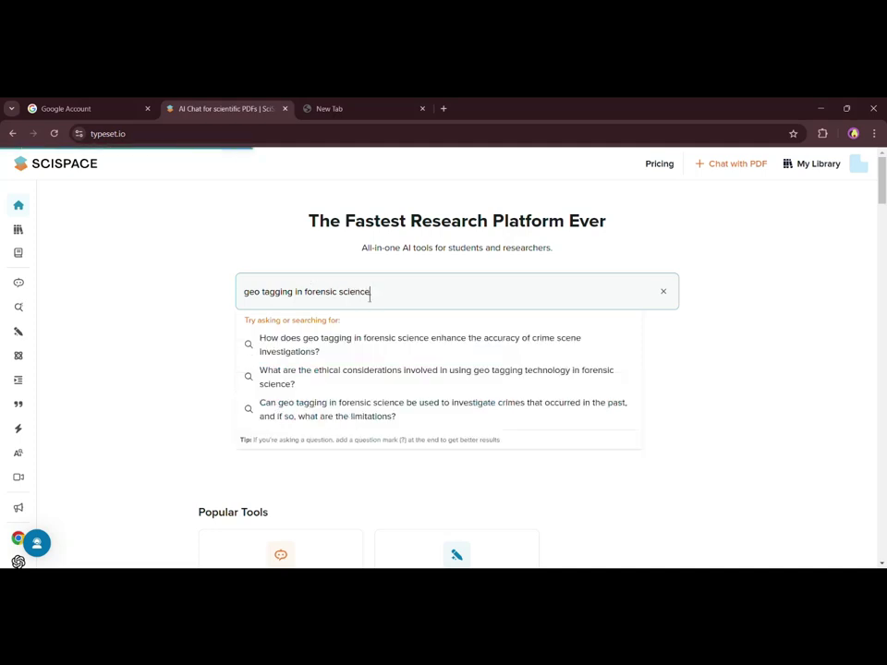
pyautogui.press('Return')
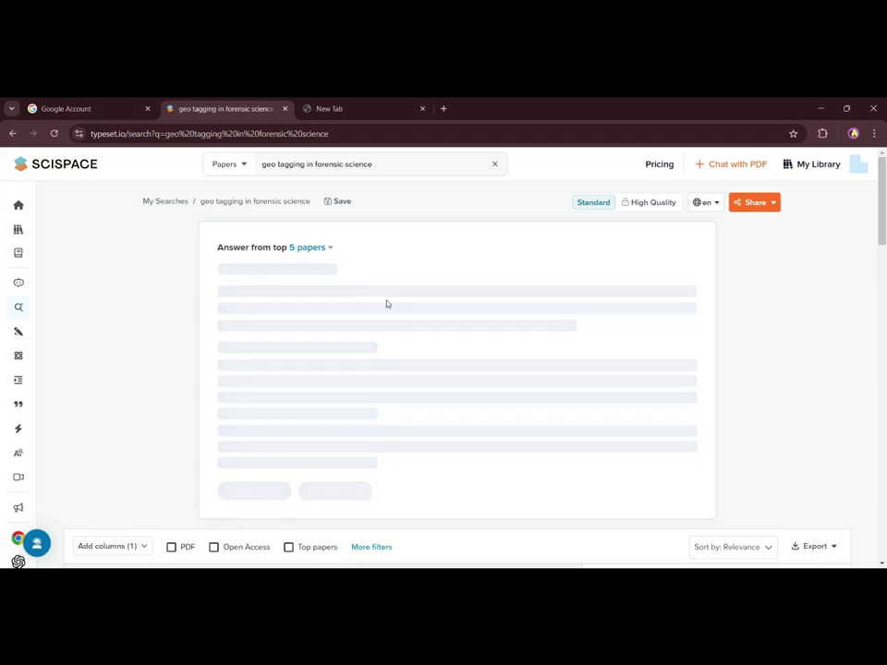
# Scroll past the AI answer to the 10-paper results table and its Insights column
pyautogui.scroll(-1, 388, 304)
pyautogui.scroll(1, 390, 304)
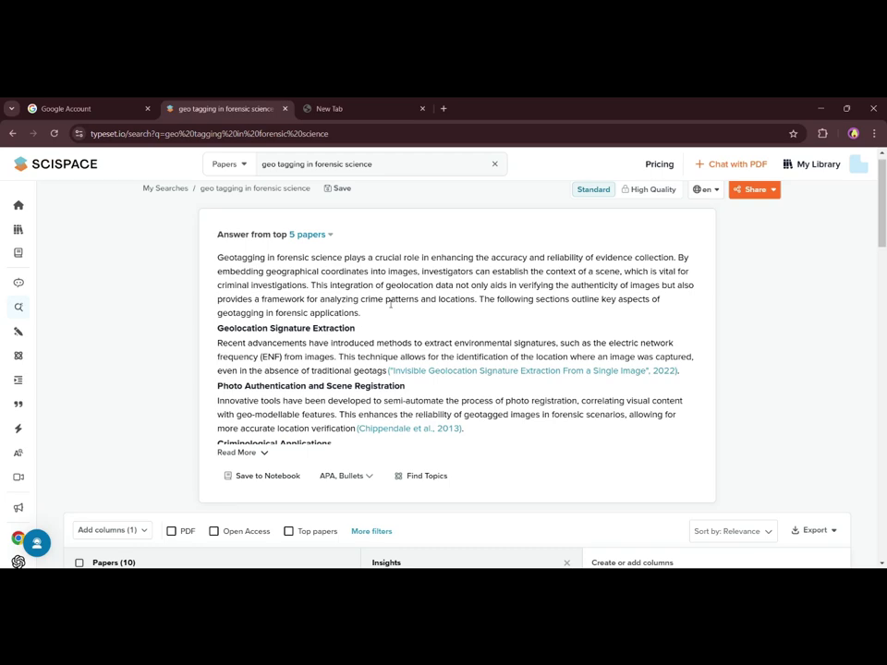
pyautogui.scroll(-3, 391, 305)
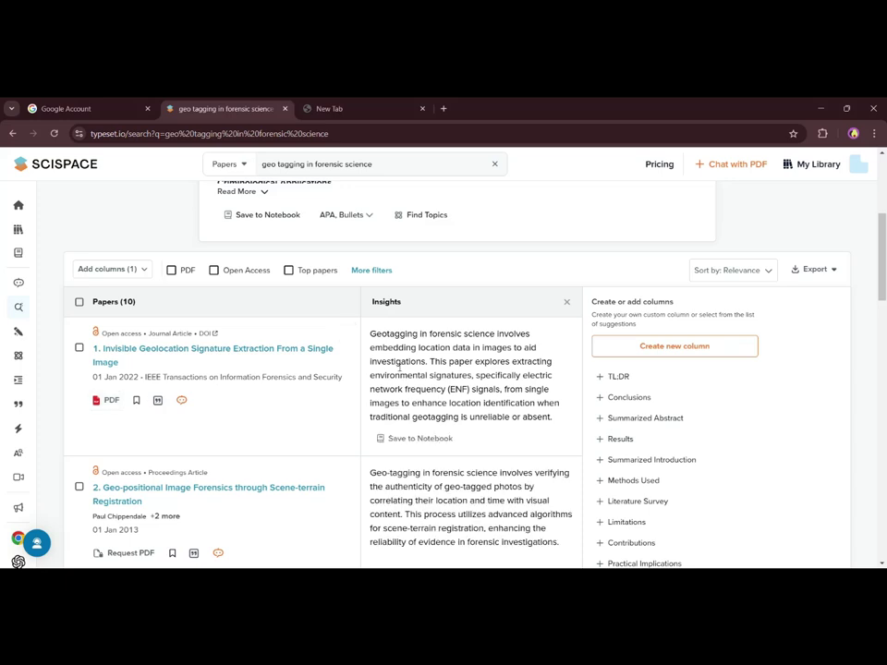
pyautogui.scroll(-3, 378, 330)
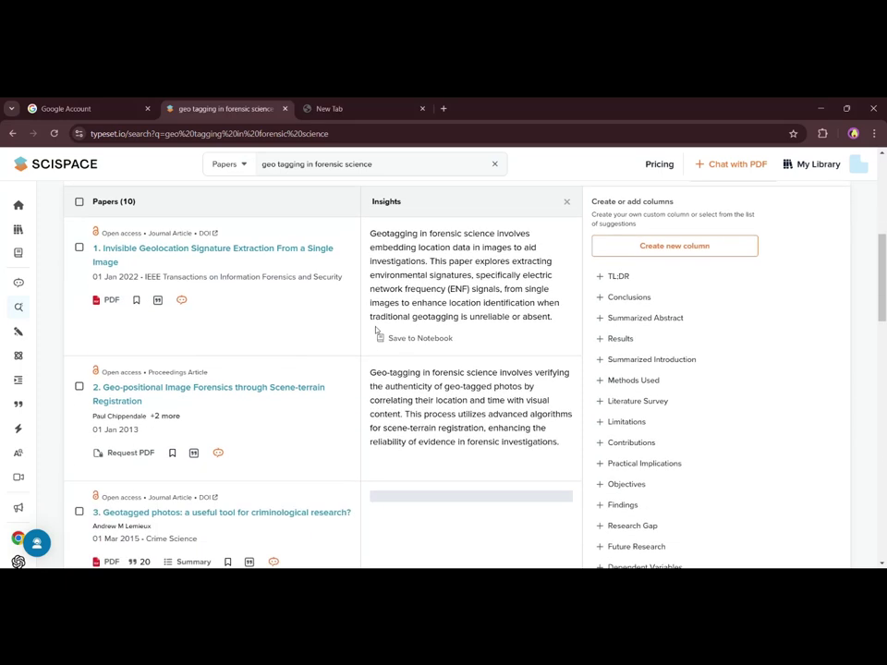
pyautogui.scroll(-1, 378, 331)
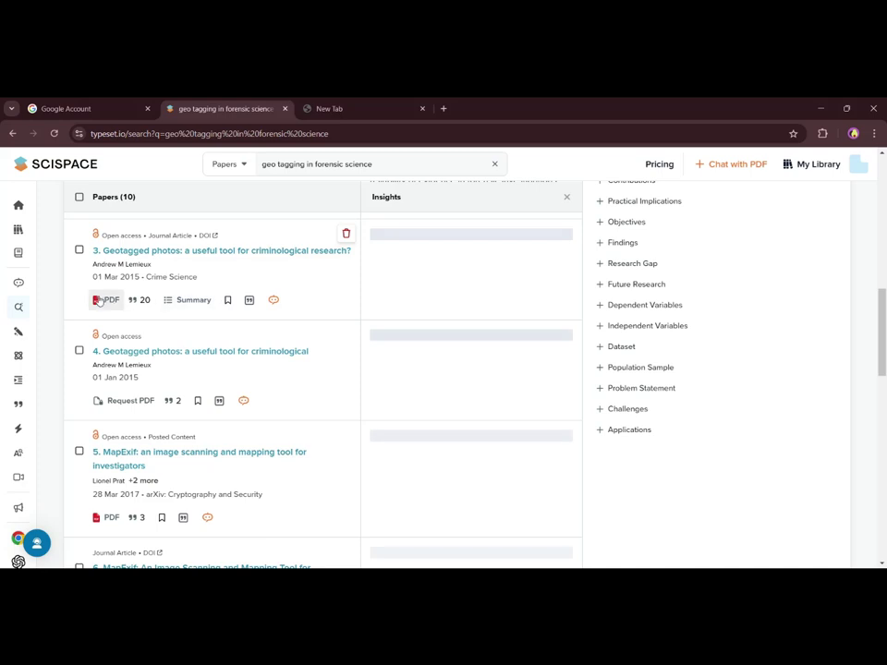